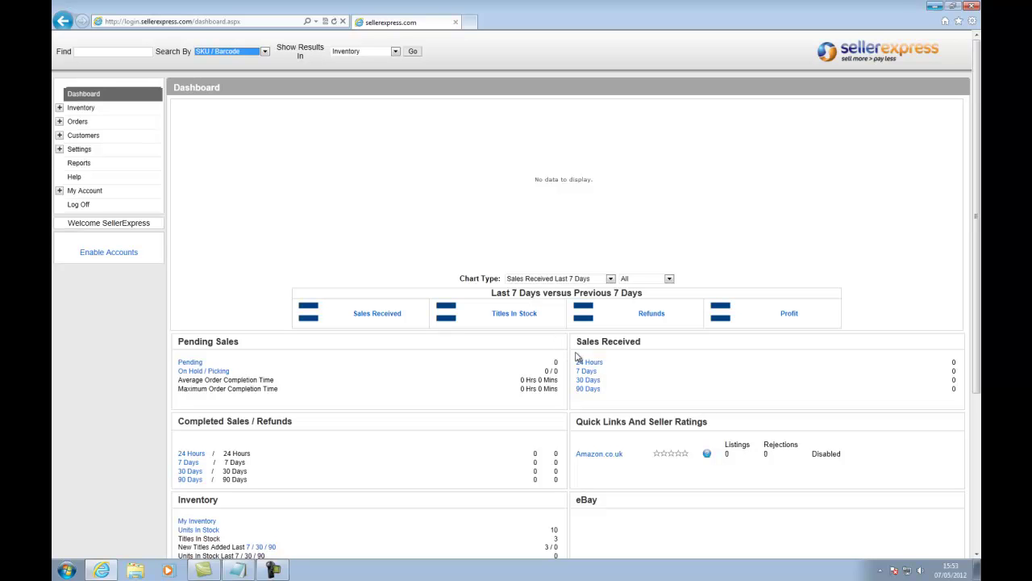
Go to the reports section and choose the Advanced Stock Import File report for All Suppliers
left_click(79, 164)
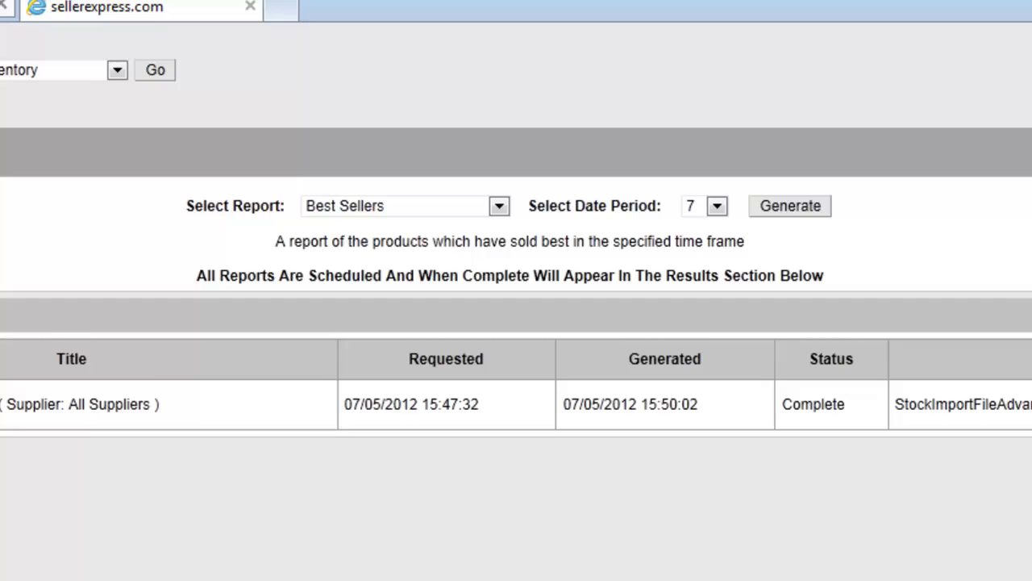
left_click(368, 206)
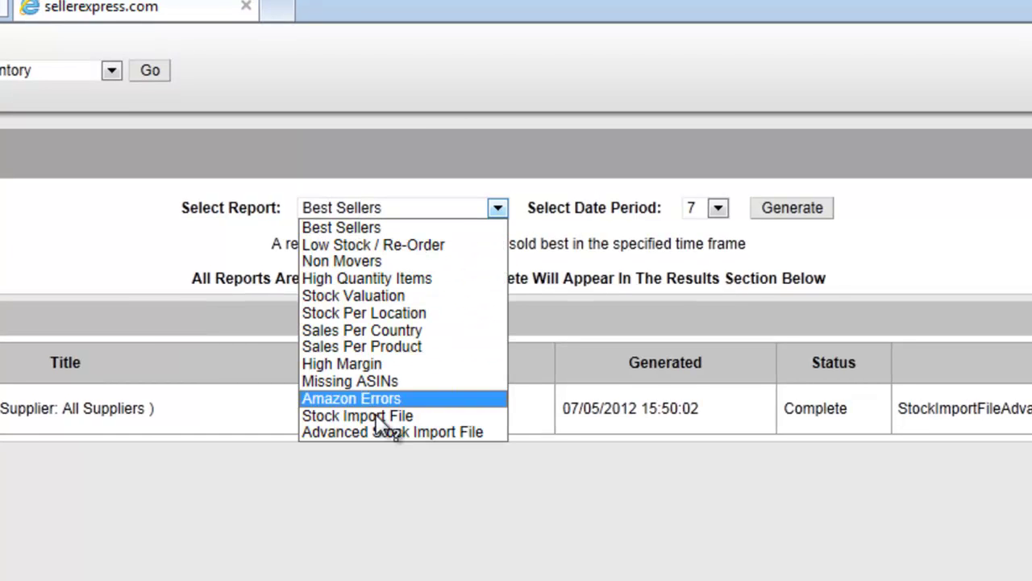
left_click(384, 432)
left_click(711, 209)
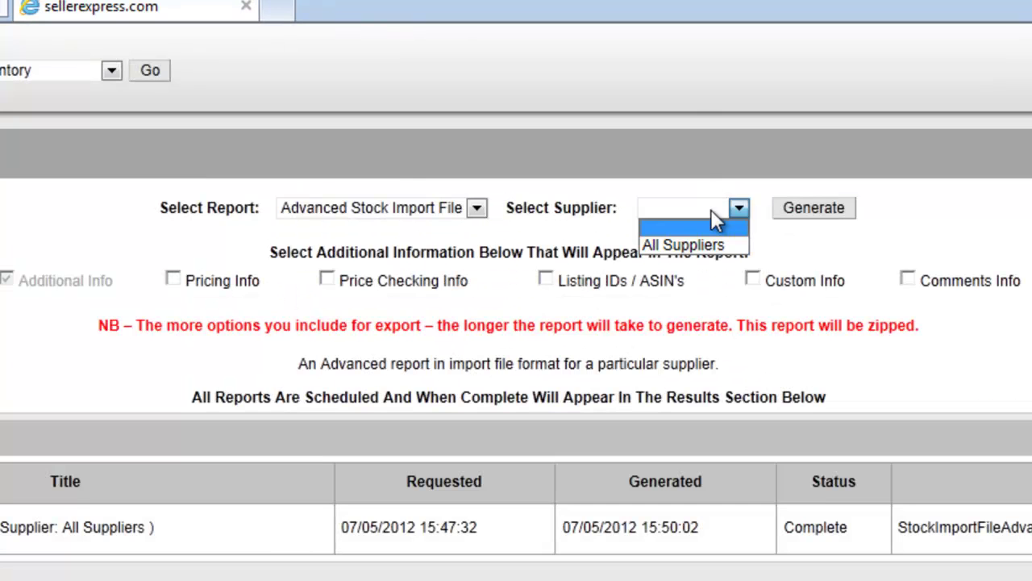
left_click(710, 245)
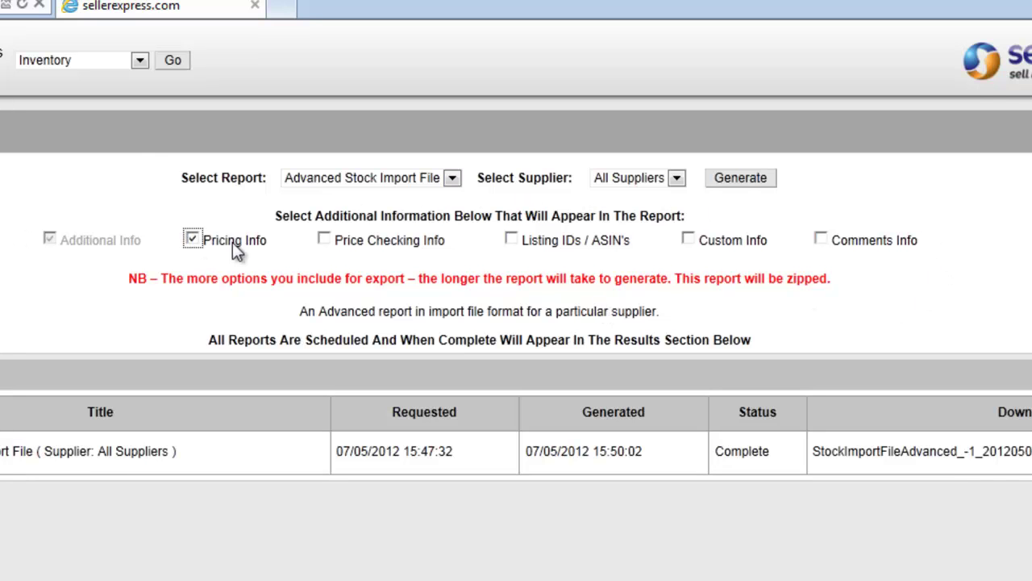
Include pricing, price checking, listing IDs / ASINs, custom and comments info in the report and generate it
left_click(324, 241)
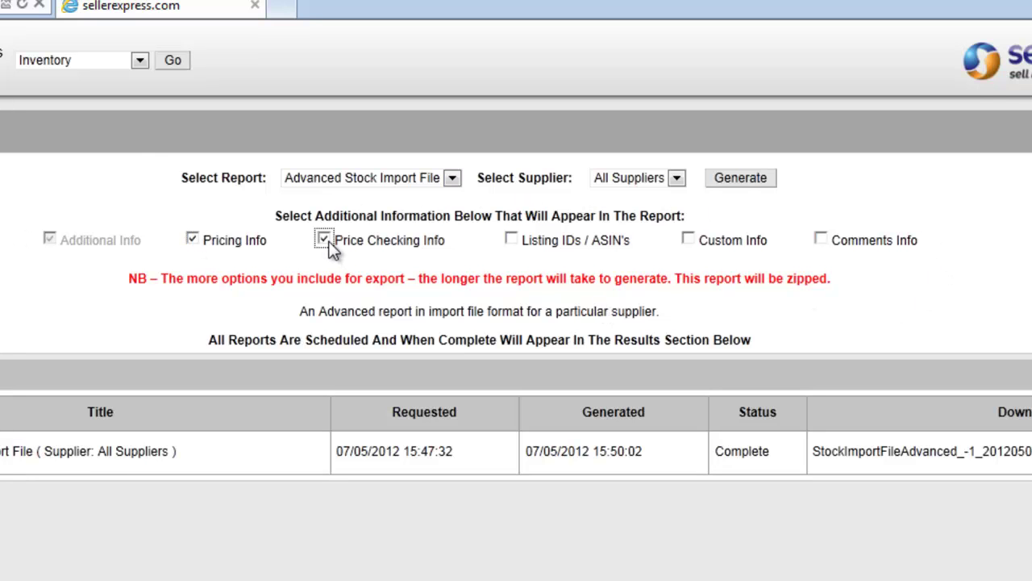
left_click(511, 240)
left_click(688, 240)
left_click(820, 239)
left_click(728, 182)
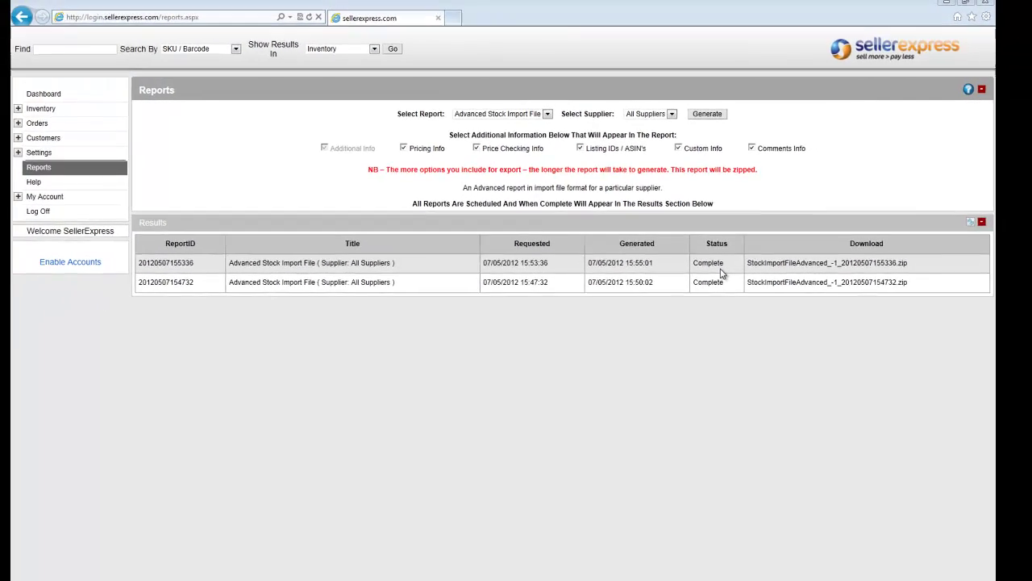
Open the newly completed report StockImportFileAdvanced_-1_20120507155336.zip and load its spreadsheet in Excel, accepting the file format
left_click(725, 261)
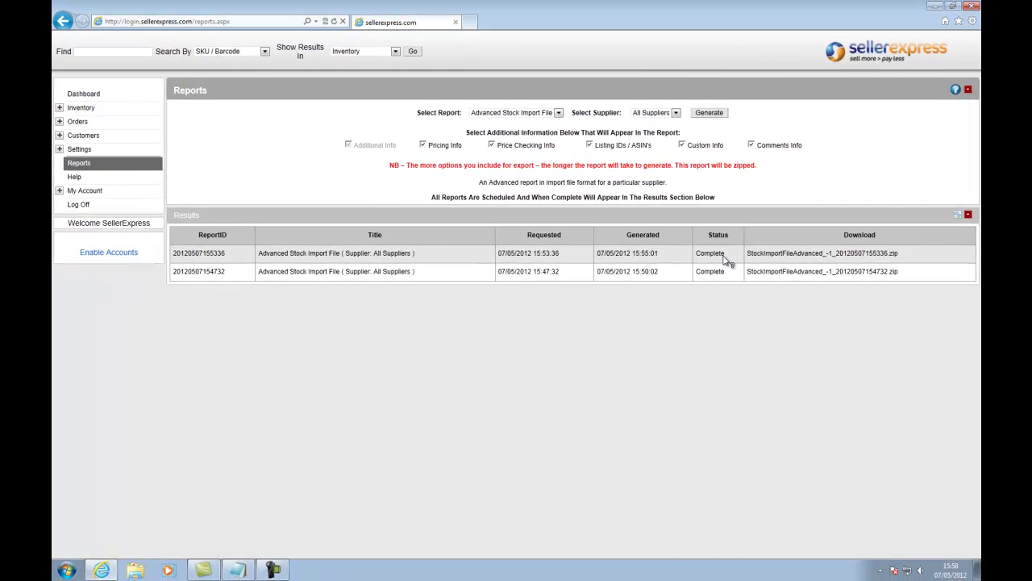
left_click(663, 547)
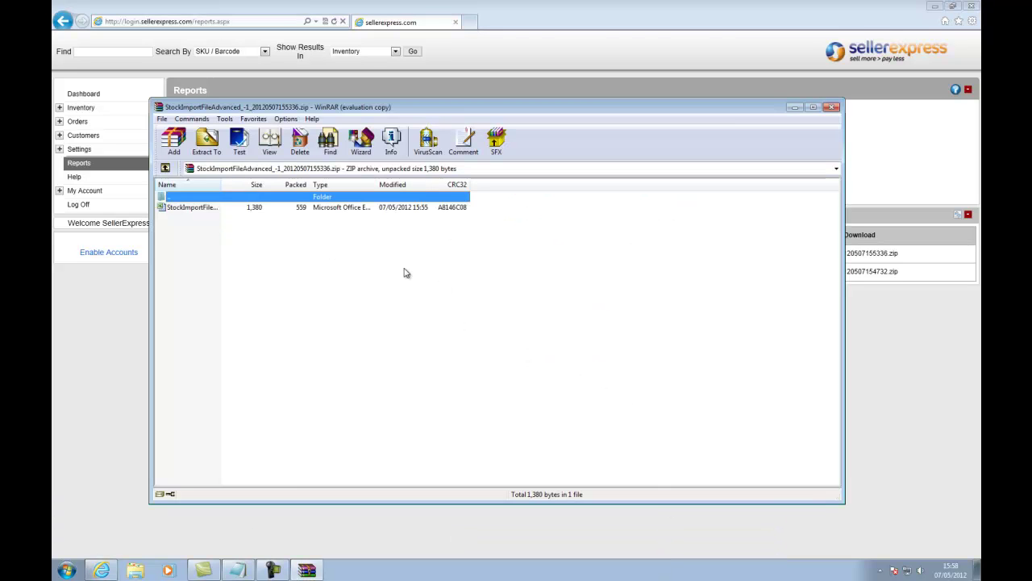
double_click(210, 213)
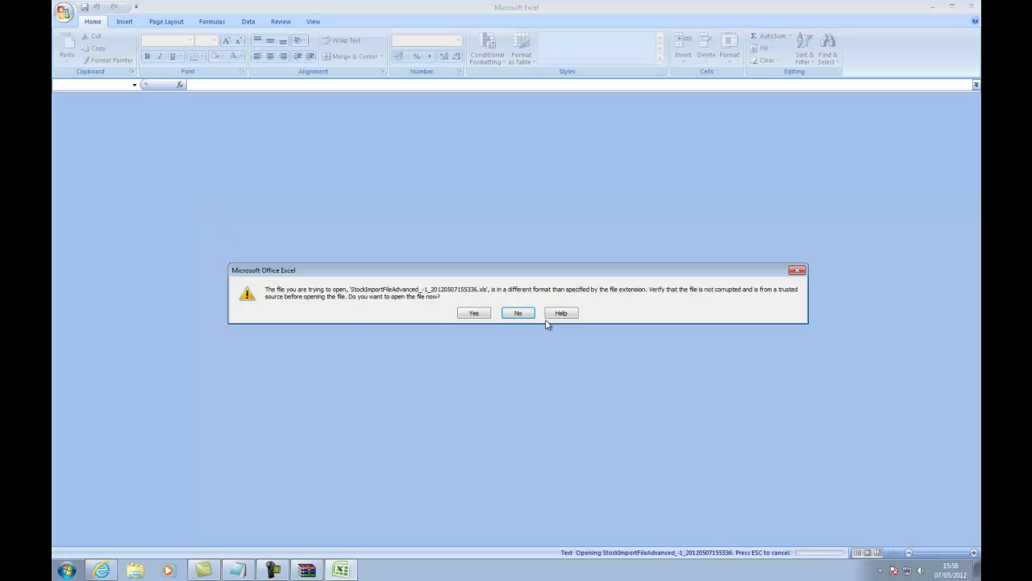
left_click(475, 313)
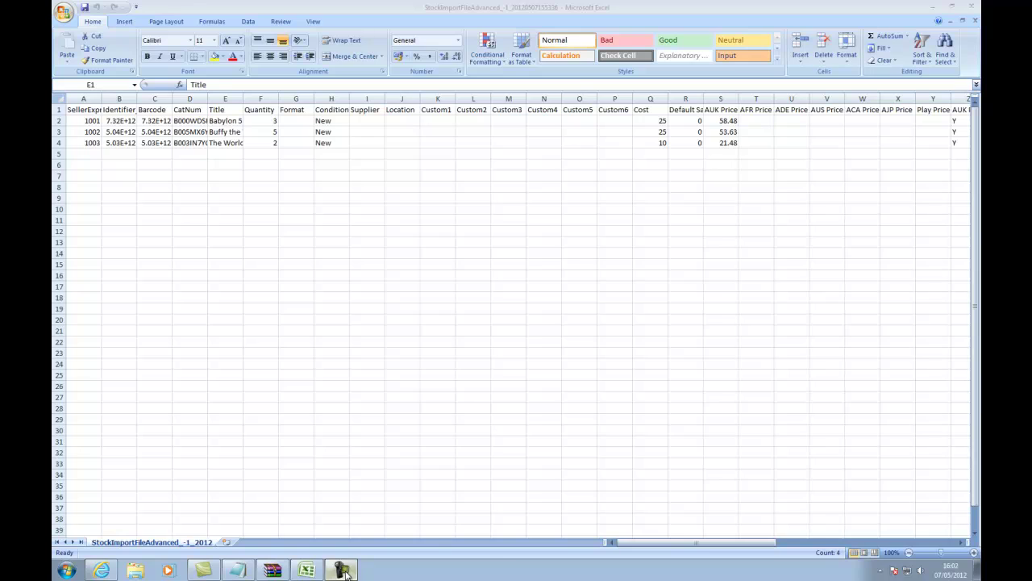
Highlight columns A to J, covering the SellerExpress SKU through Location fields, to examine the basic product data
key("Right")
key("Right")
key("Right")
key("Right")
key("Right")
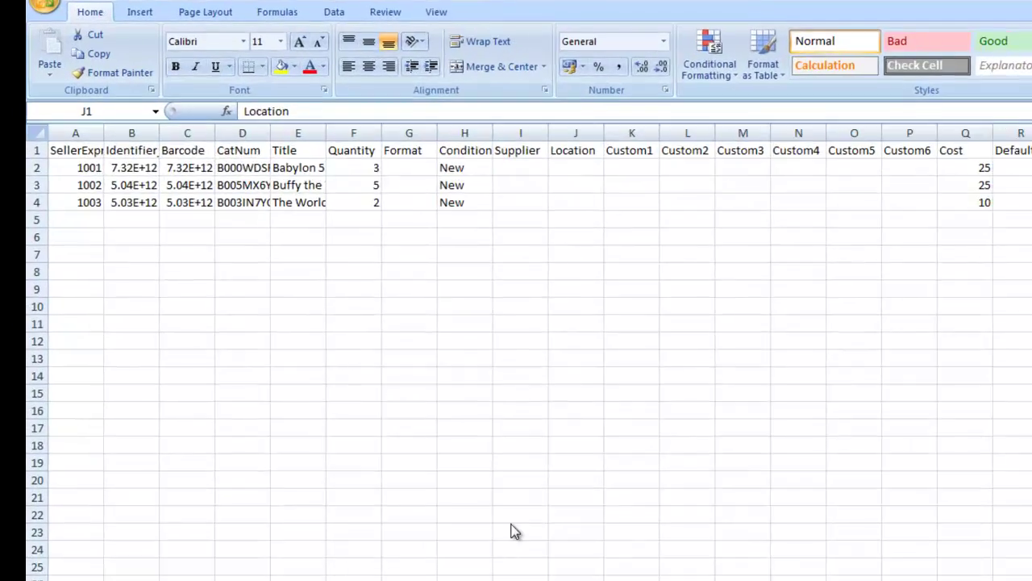
key("ctrl+shift+Down")
key("ctrl+shift+Left")
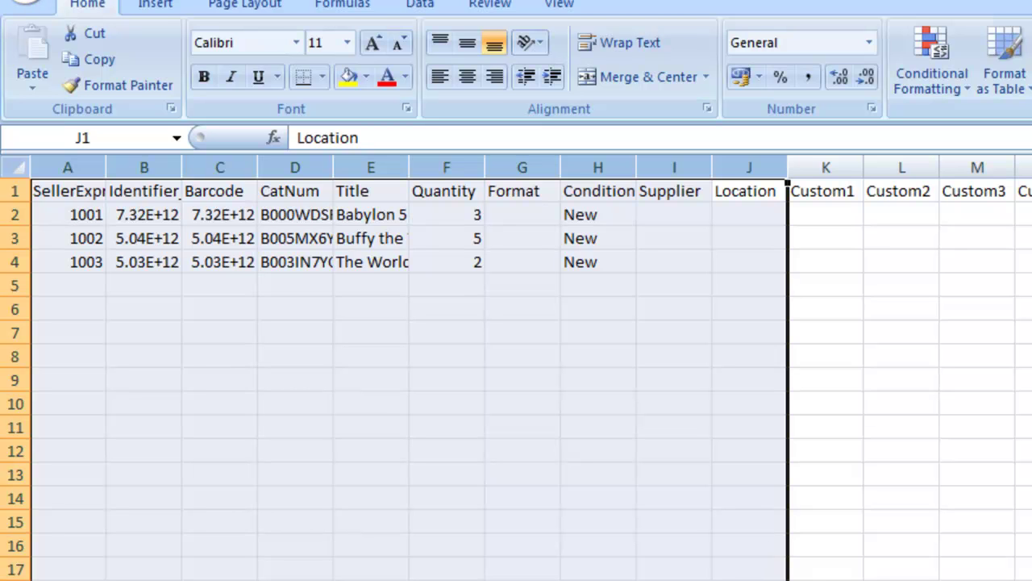
Highlight the Custom1 to Custom6 columns and the marketplace price columns from AUK Price to Play Price for review
left_click(826, 167)
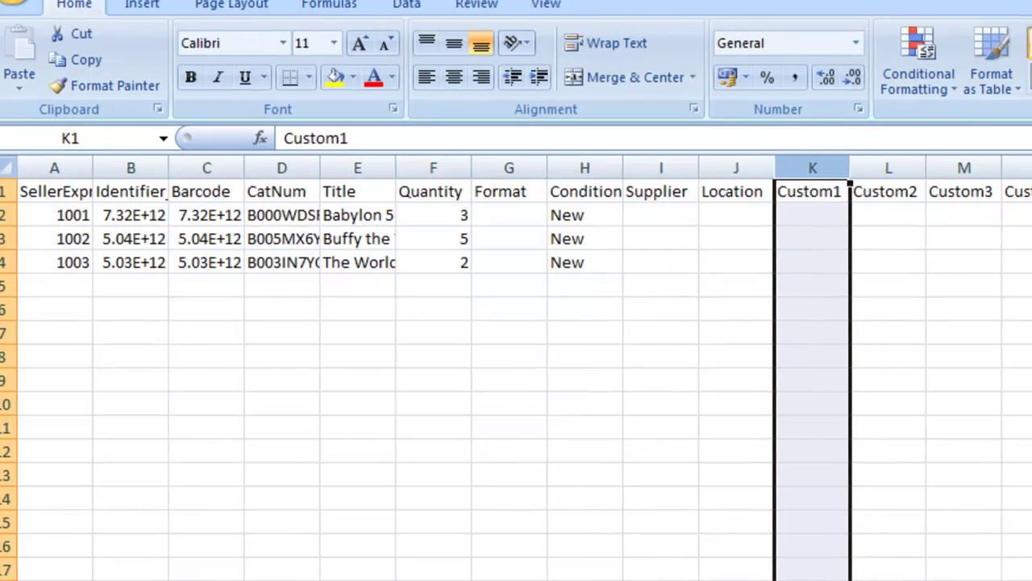
left_click_drag(826, 167, 1031, 167)
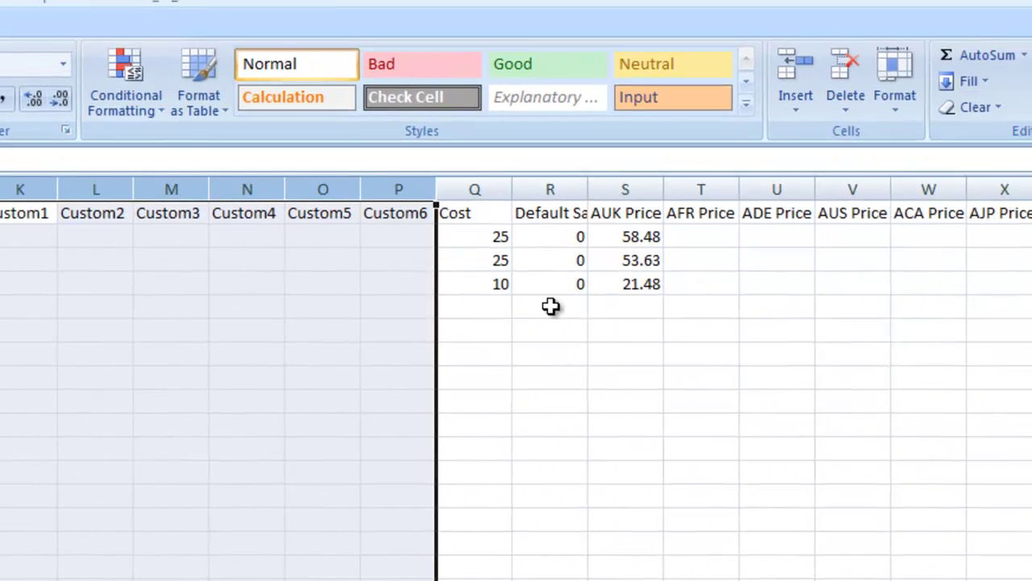
left_click(484, 191)
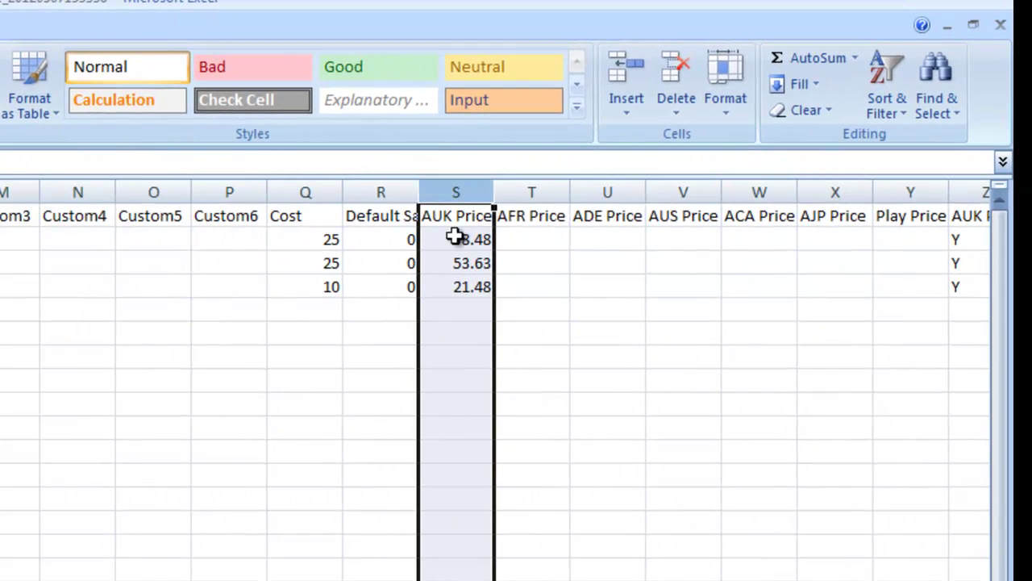
left_click(960, 191, "shift")
left_click_drag(925, 184, 926, 184)
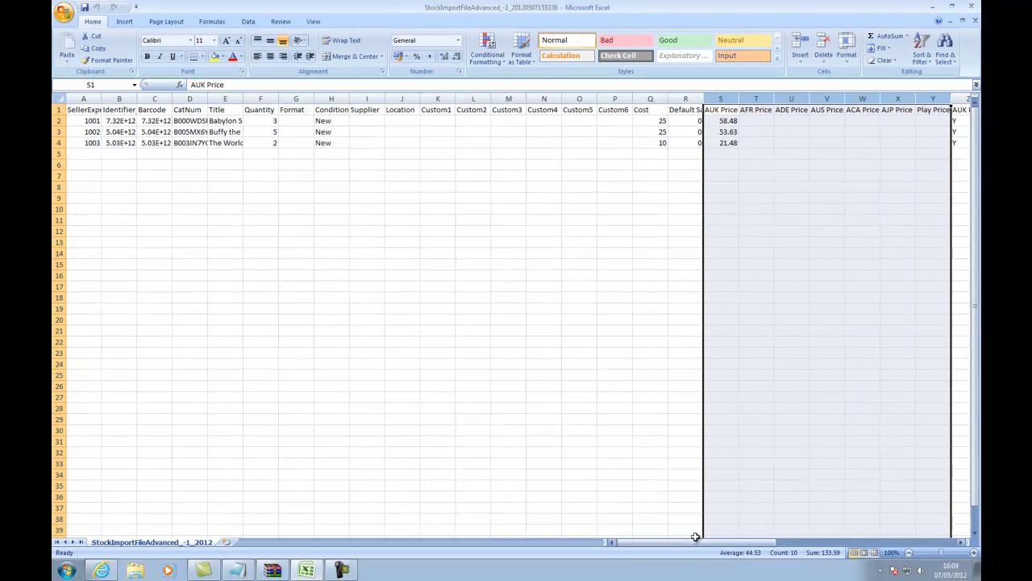
Highlight the price checking columns Z to AF and the ASIN and Play ID columns AG to AM for review
left_click_drag(673, 545, 808, 554)
left_click(221, 109)
key("ctrl+space")
key("shift+Right")
key("shift+Right")
key("shift+Right")
key("shift+Right")
key("shift+Right")
key("shift+Right")
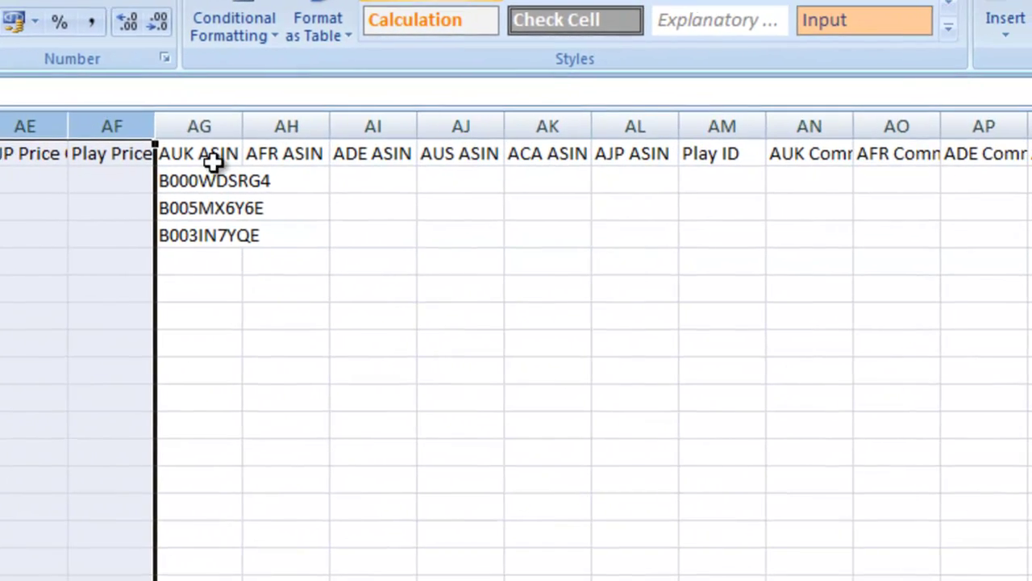
left_click(318, 129)
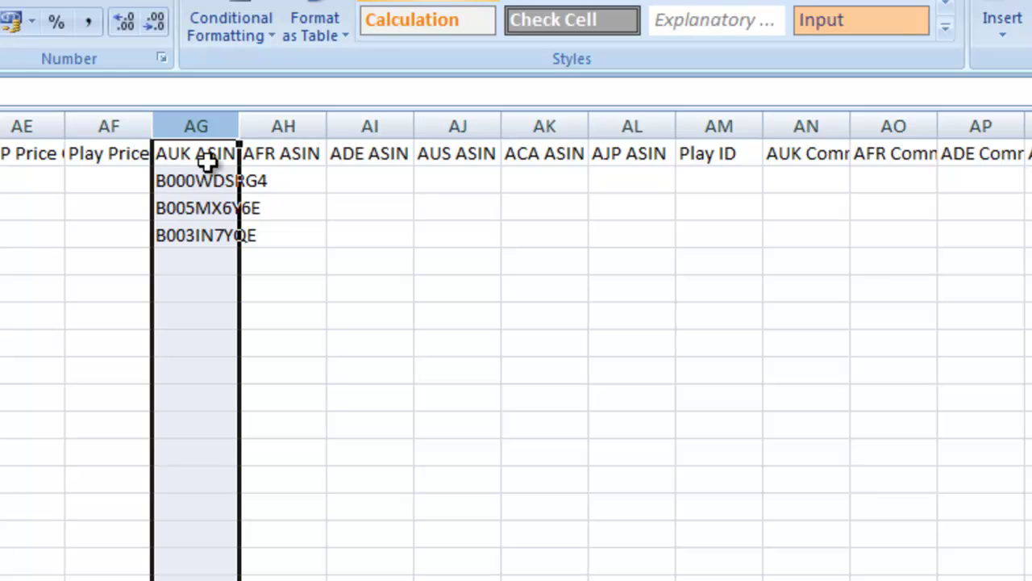
left_click(738, 121, "shift")
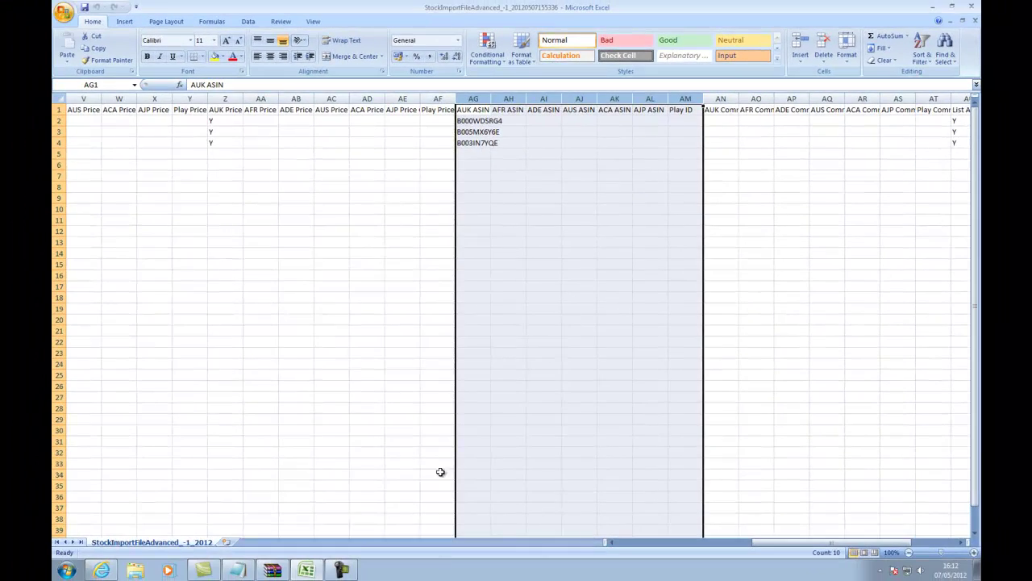
Highlight the marketplace comment columns AN to AT and the listing columns from List AUK to List Play for review
left_click_drag(762, 541, 806, 541)
left_click(484, 98)
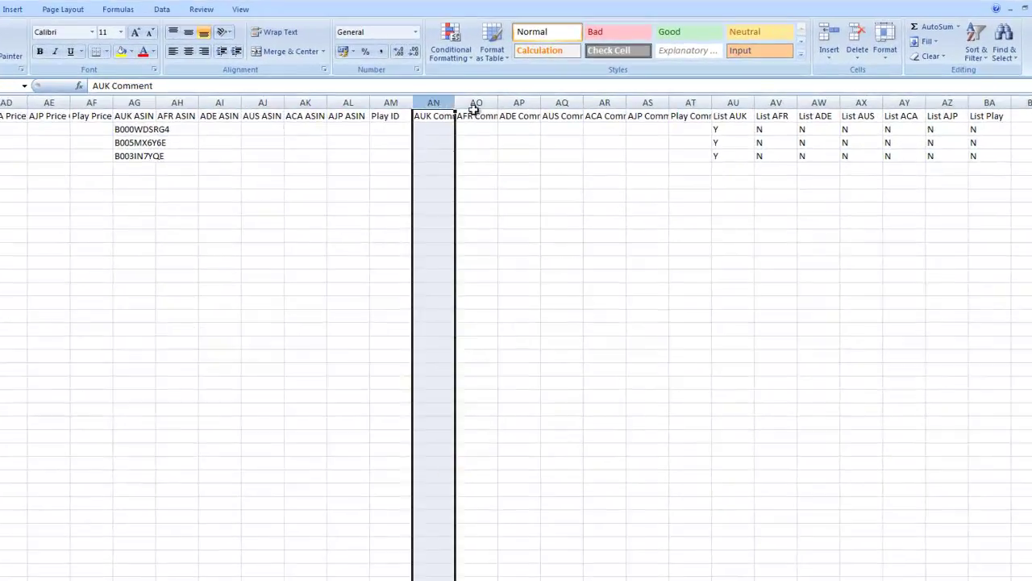
left_click(686, 98, "shift")
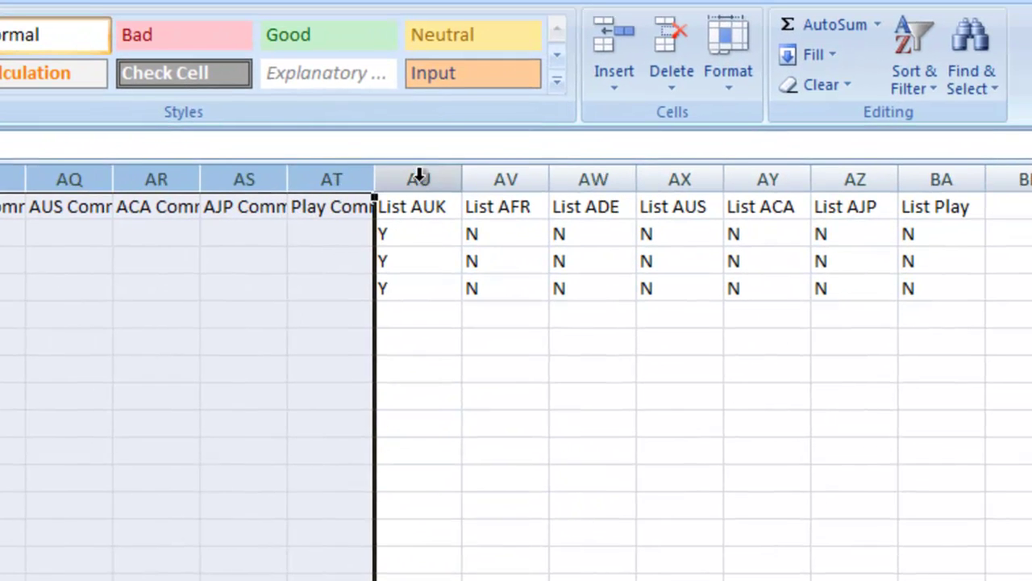
left_click(768, 131)
left_click(929, 179, "shift")
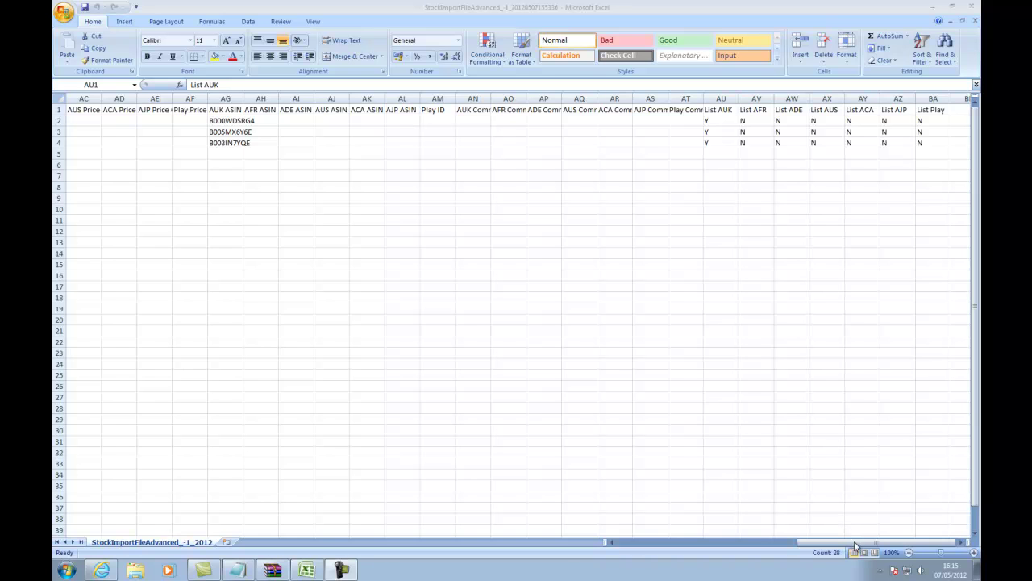
Format the Identifier_OwnSKU and Barcode columns as Number with 0 decimal places
left_click(839, 546)
left_click_drag(839, 545, 655, 546)
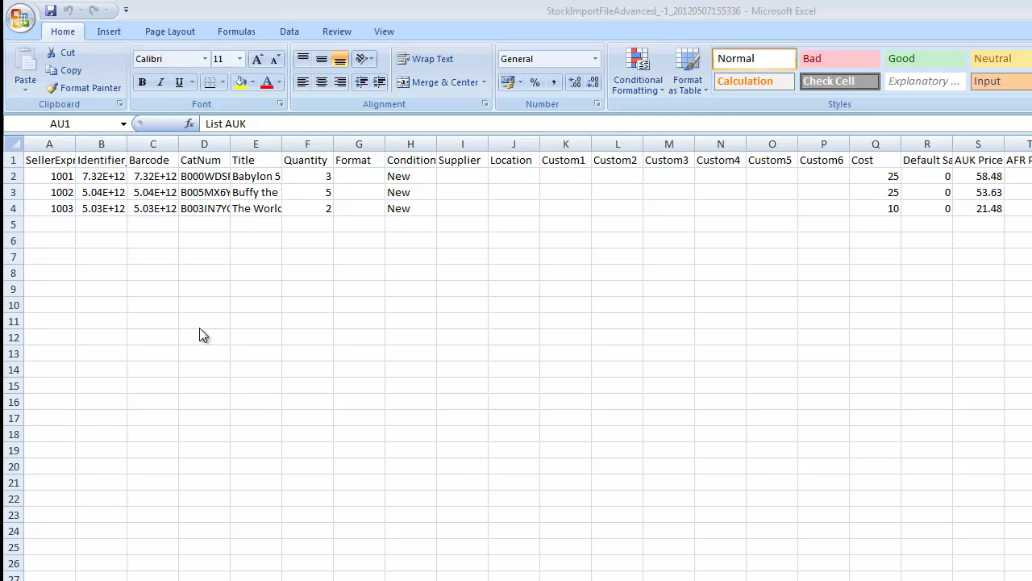
left_click_drag(101, 144, 162, 144)
right_click(161, 144)
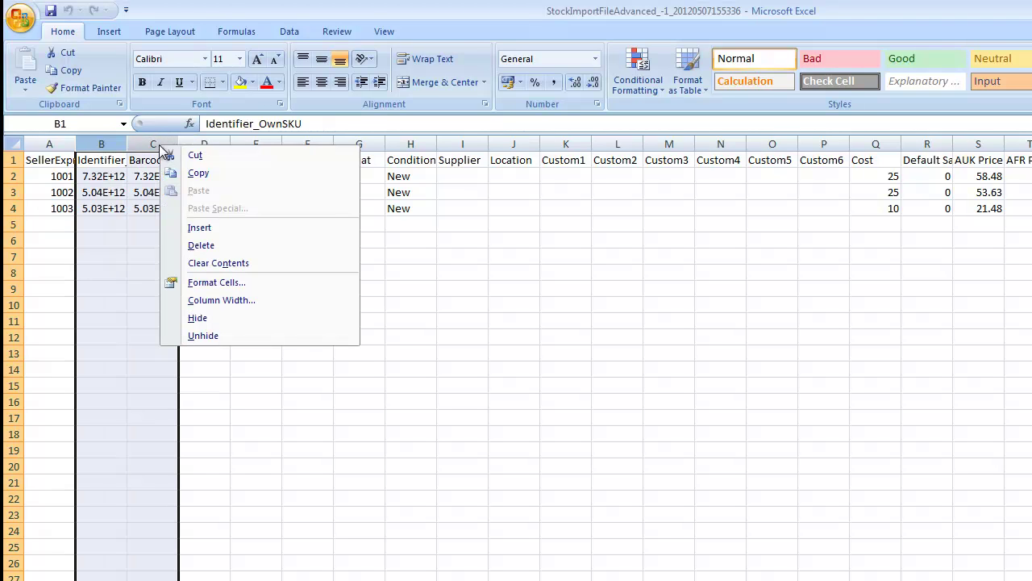
left_click(249, 283)
left_click(103, 172)
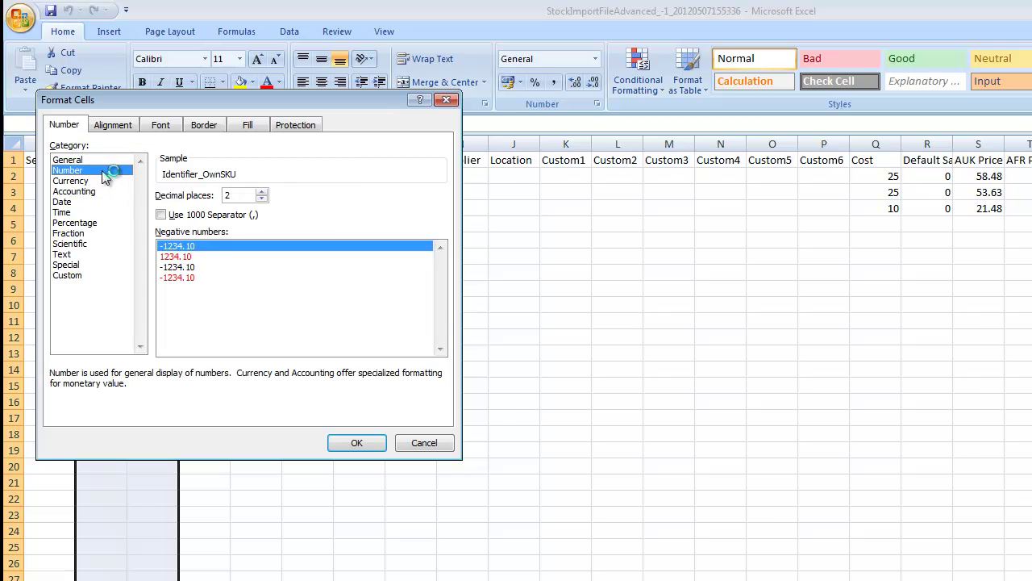
left_click(260, 199)
left_click(261, 199)
left_click(261, 199)
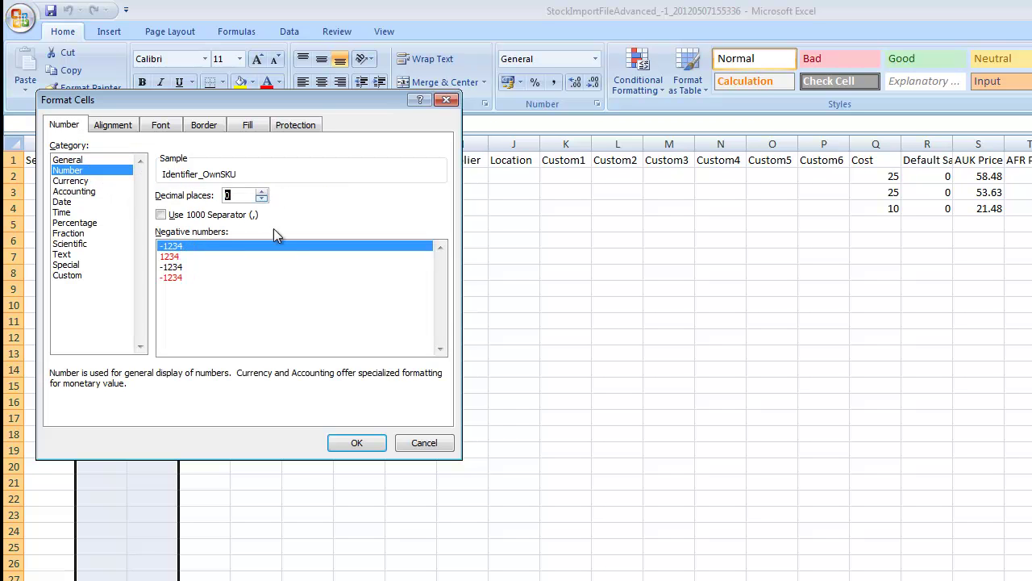
left_click(356, 444)
left_click(368, 407)
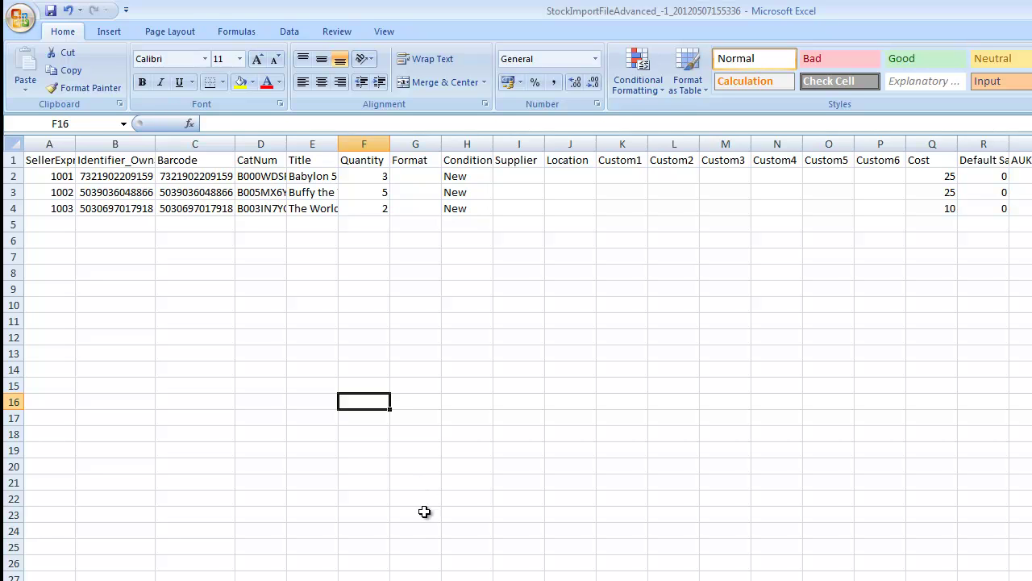
Examine the identifier and barcode cells of the product in row 4 and the SellerExpress_SKU header
key("ctrl+Up")
key("Left")
key("Left")
key("Left")
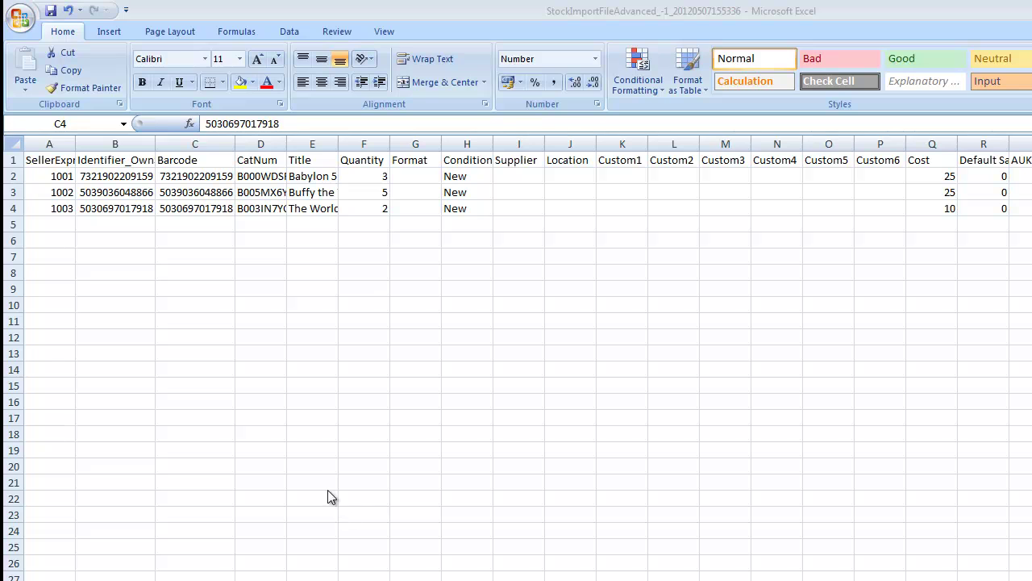
key("shift+Left")
key("F2")
key("Home")
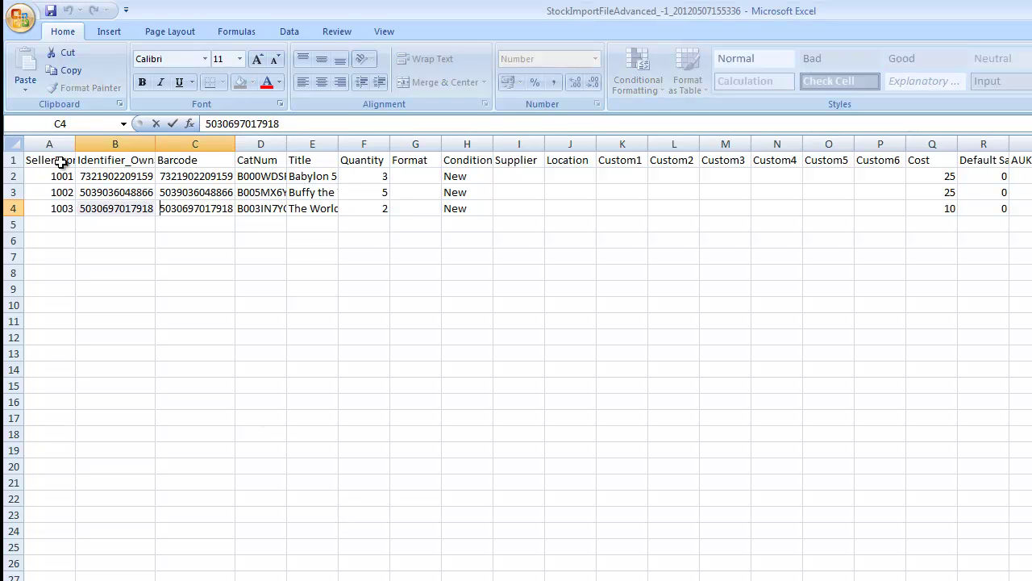
left_click(49, 162)
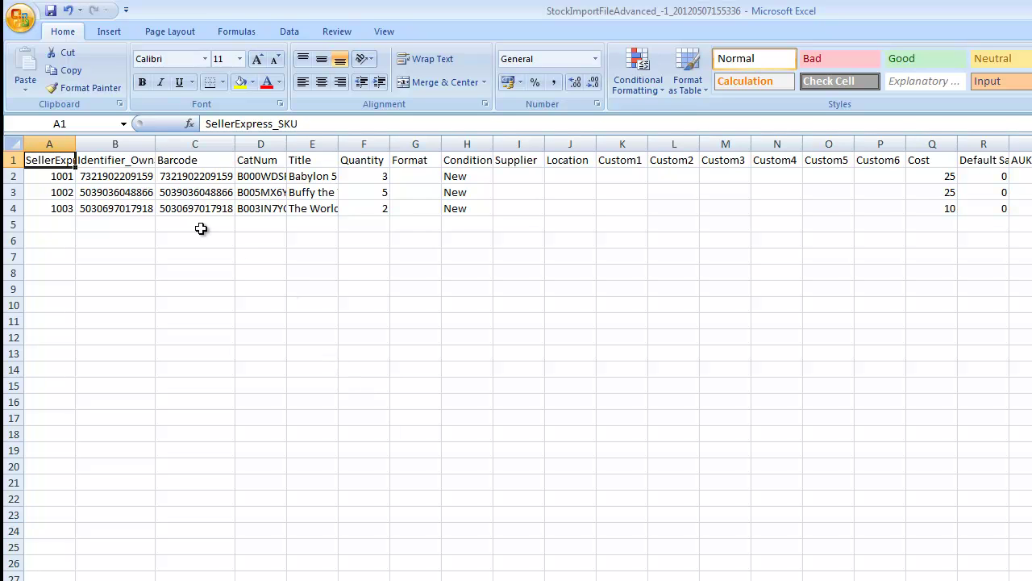
left_click(152, 207)
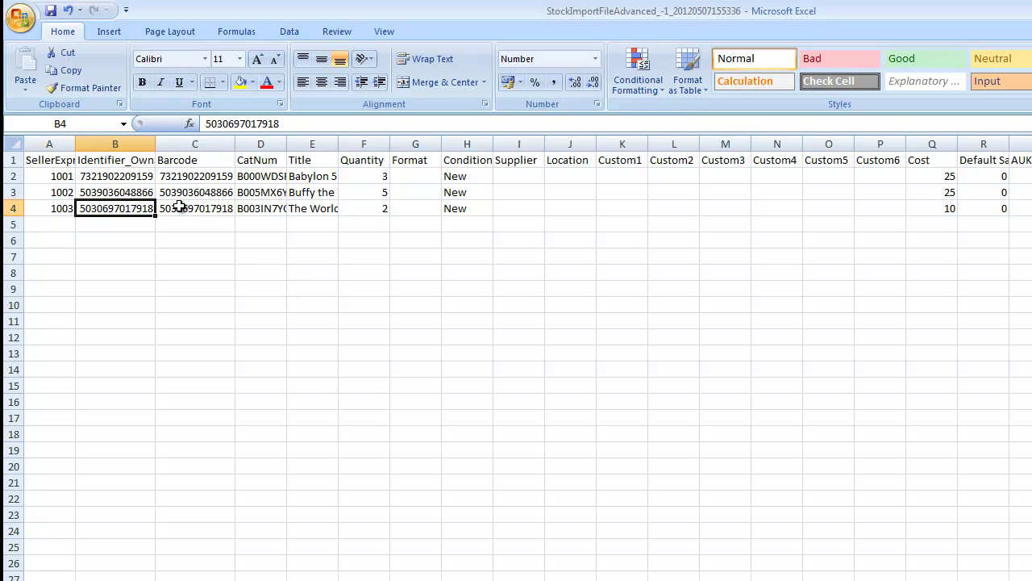
left_click(180, 207)
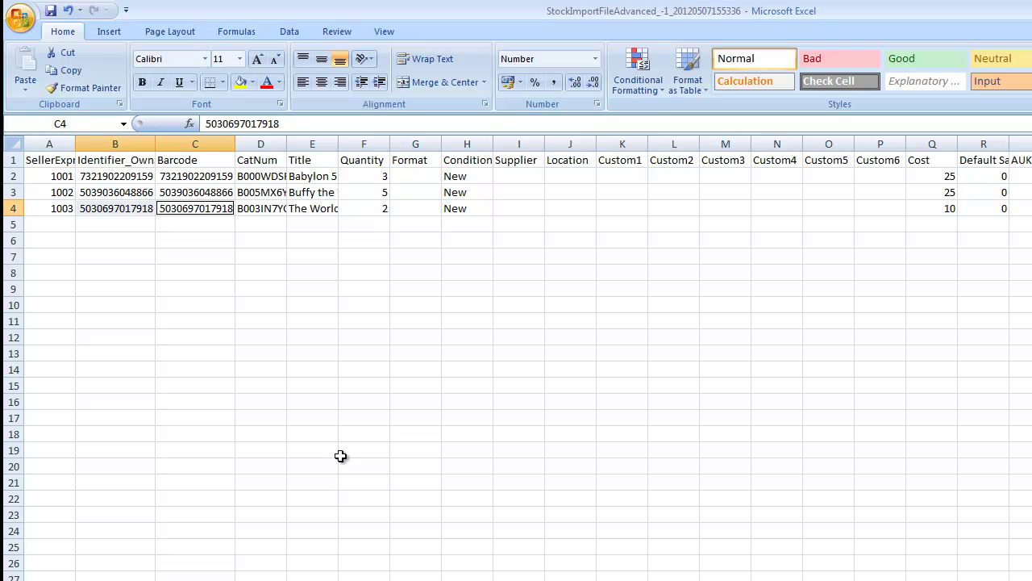
Clear the SellerExpress SKU of the product in row 4
left_click(61, 206)
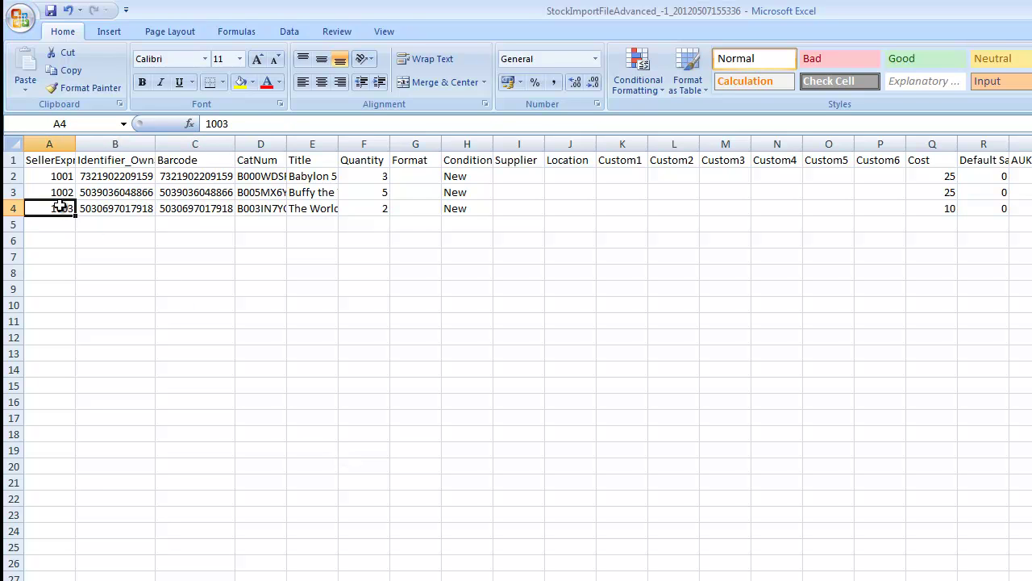
key("Delete")
left_click(772, 478)
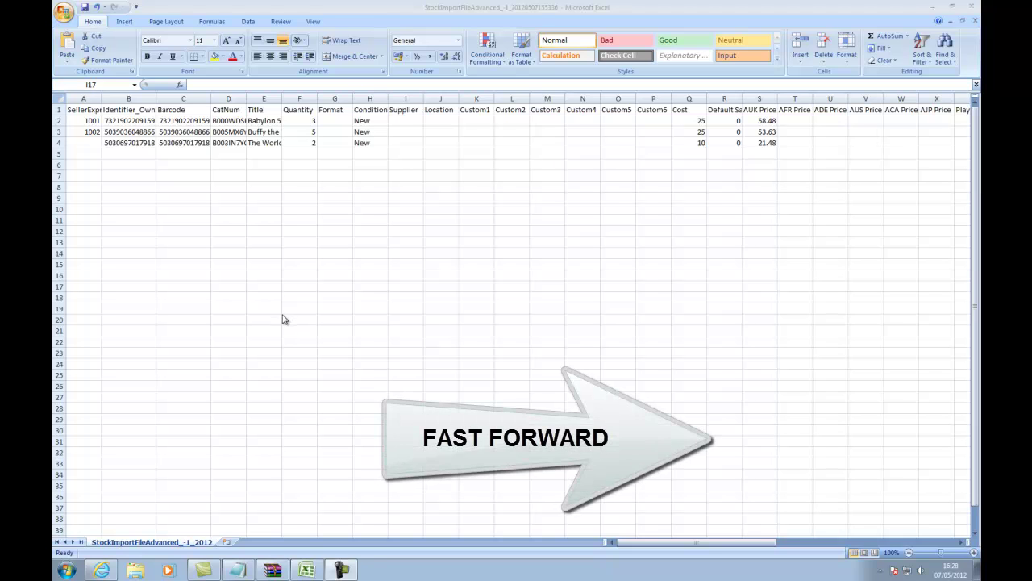
key("ctrl+v")
key("alt+Tab")
key("alt+Tab")
double_click(264, 154)
type("The World At War: The Ultimate Restored Edition 2010 [DVD]")
left_click_drag(454, 153, 273, 156)
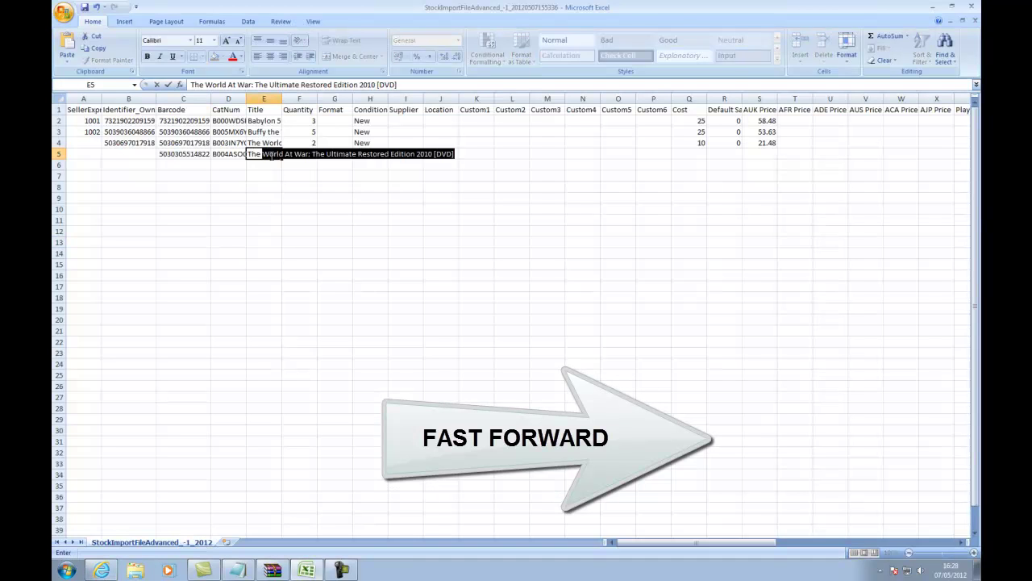
Set the new product's quantity to 10 and its condition to New in row 5
key("Tab")
type("10")
key("Tab")
key("Tab")
type("New")
Enter a cost of 5, a default value of 0 in column R and an AUK price of 15 for row 5
key("Tab")
key("Tab")
key("Tab")
key("Tab")
key("Tab")
key("Tab")
key("Tab")
key("Tab")
key("Tab")
type("5")
key("Tab")
type("0\t15")
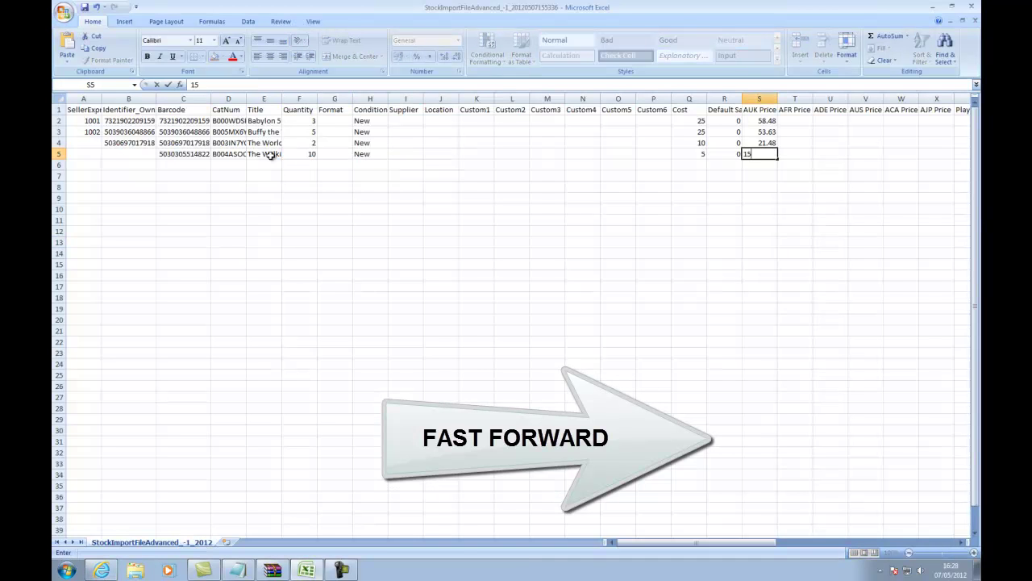
Enter Y in the AUK Price flag in column Z for the new product in row 5
key("Tab")
key("Tab")
key("Tab")
key("Tab")
key("Tab")
key("Tab")
key("Tab")
type("Y")
Enter B004ASOQ6M as the AUK ASIN of the new product in row 5
key("Tab")
key("Tab")
key("Tab")
key("Tab")
key("Tab")
key("Tab")
key("Tab")
key("alt+Tab")
key("alt+Tab")
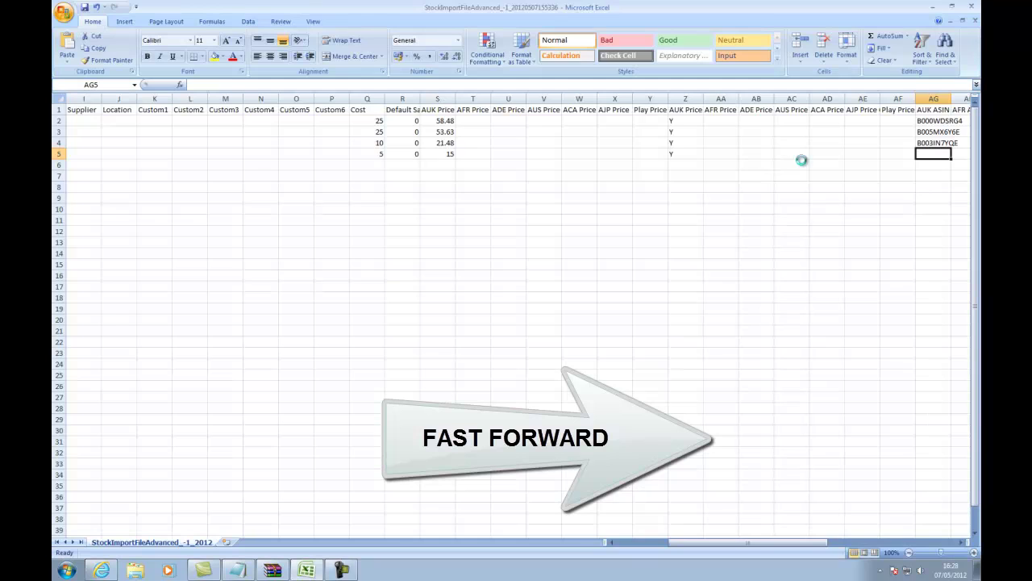
type("B004ASOQ6M")
Enter the AUK comment "NEW AND UNUSED!" for the new product in row 5
key("Tab")
key("Tab")
key("Tab")
key("Tab")
key("Tab")
key("Tab")
key("Tab")
type("NEW AND UNUSED!")
Set the List AUK flag in row 5 to Y and the next five listing flags to N
key("Tab")
key("Tab")
key("Tab")
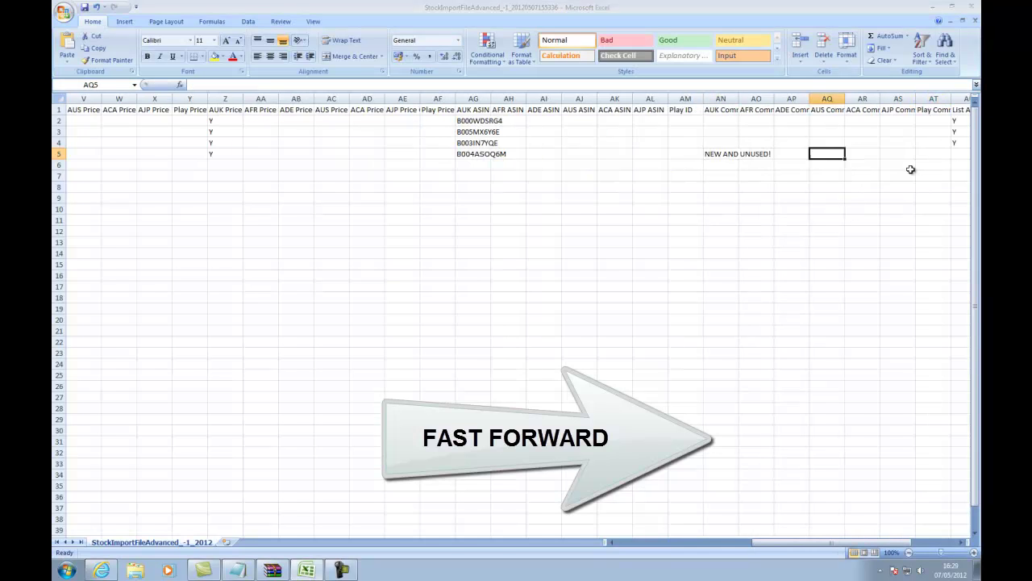
key("Tab")
key("Tab")
key("Tab")
type("Y\tN\tN\tN\tN\tN")
Enter B004ASOQ6M as the Identifier_OwnSKU of the new product in row 5
key("Home")
key("Right")
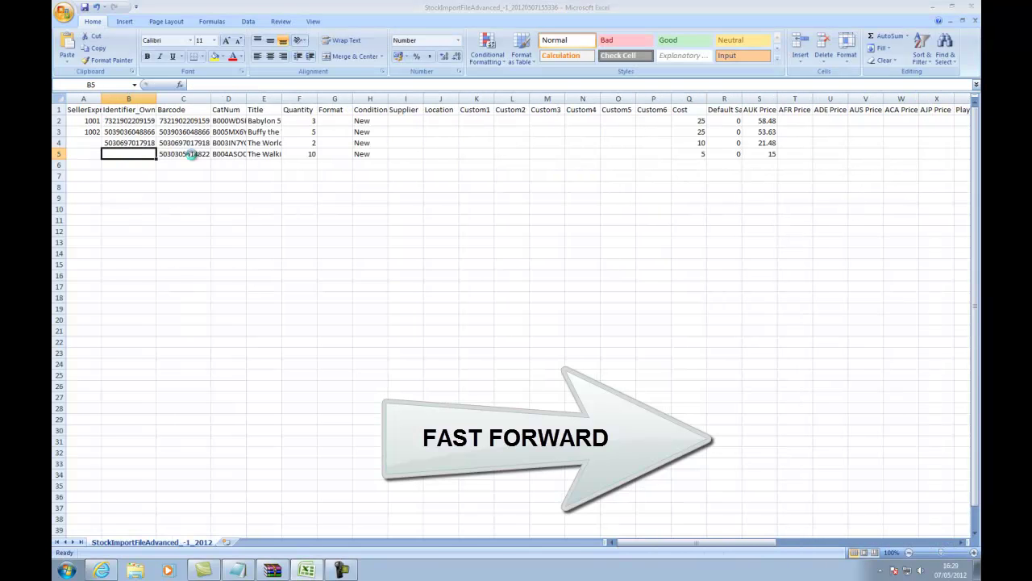
type("B004ASOQ6M")
key("Tab")
Set the quantities in rows 2 to 4 to 5, 10 and 3, and highlight the identifier and barcode in row 5
left_click(299, 120)
type("5 10 3")
left_click(299, 176)
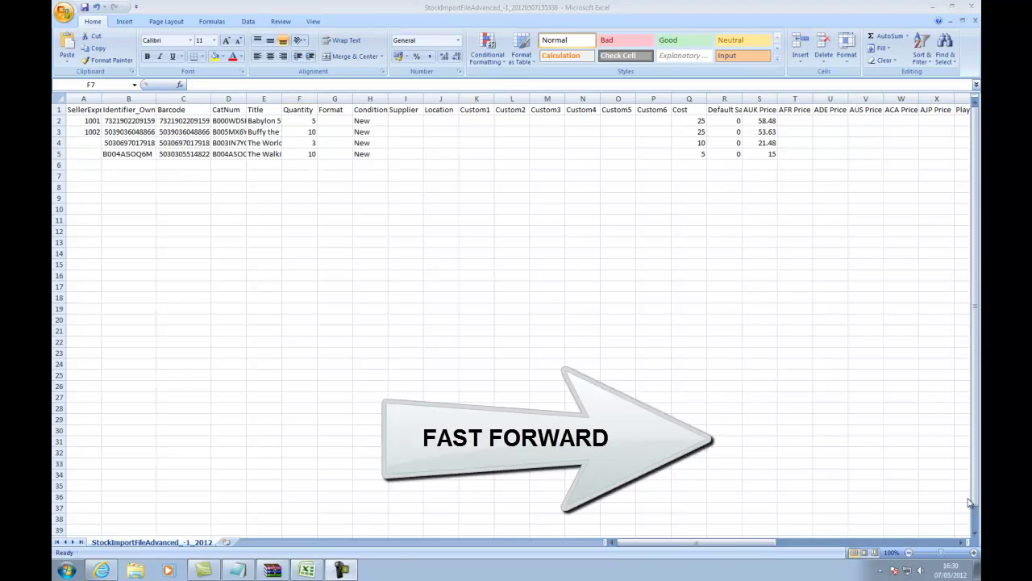
left_click(129, 153)
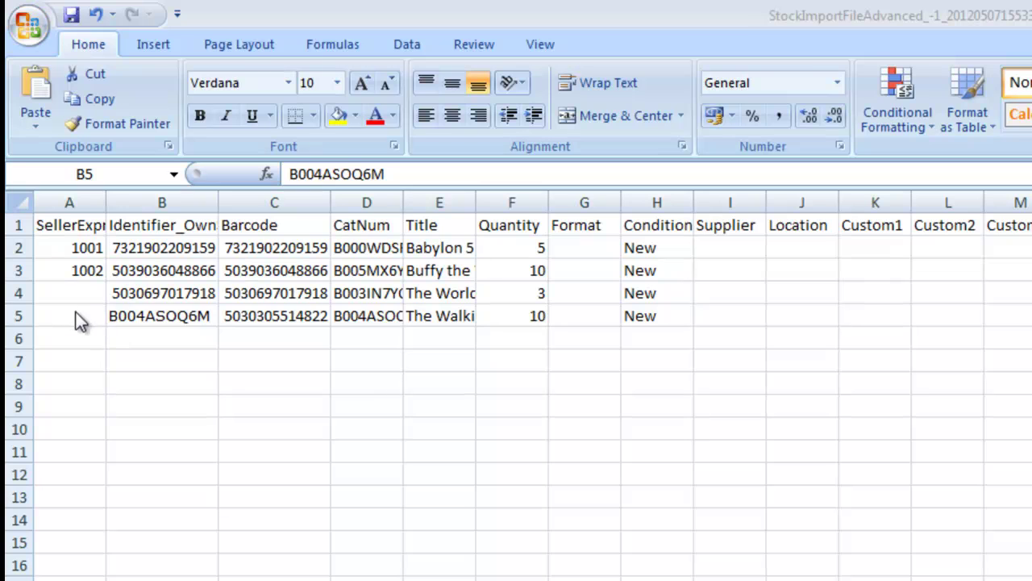
key("shift+Right")
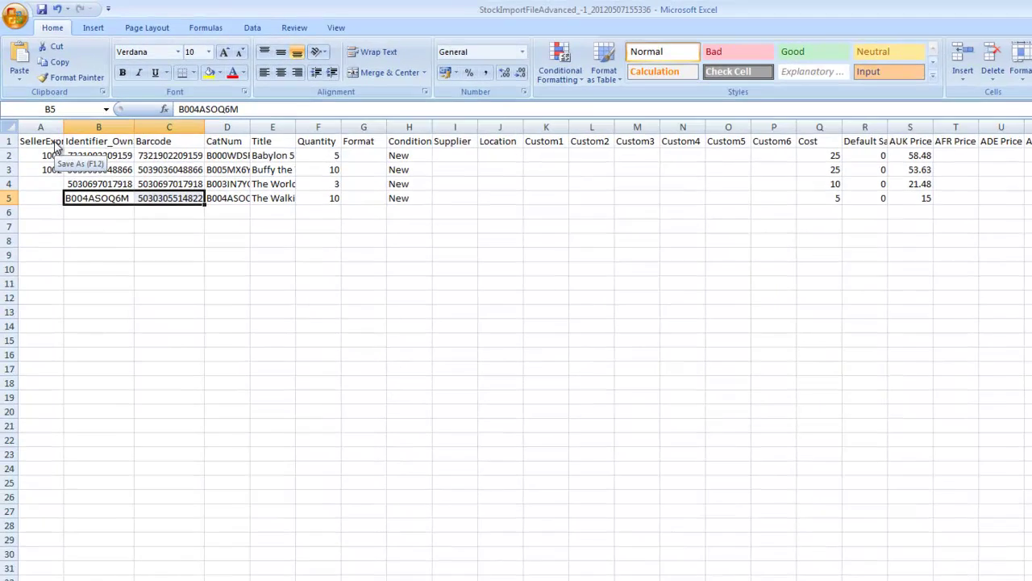
Save the stock file to the Desktop as helloworld in CSV (Comma delimited) format, keeping that format
key("F12")
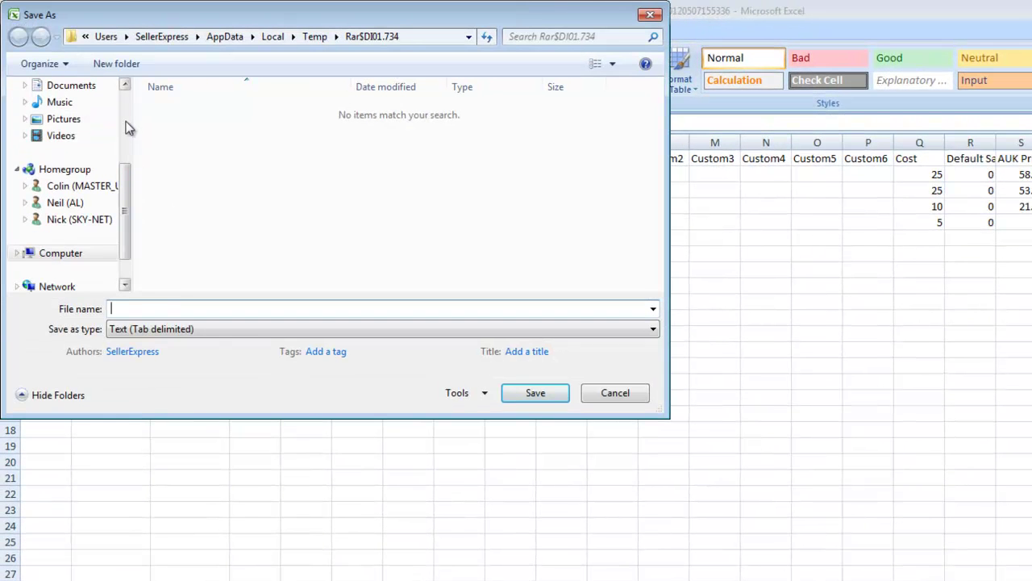
left_click(126, 121)
left_click(60, 159)
left_click(62, 146)
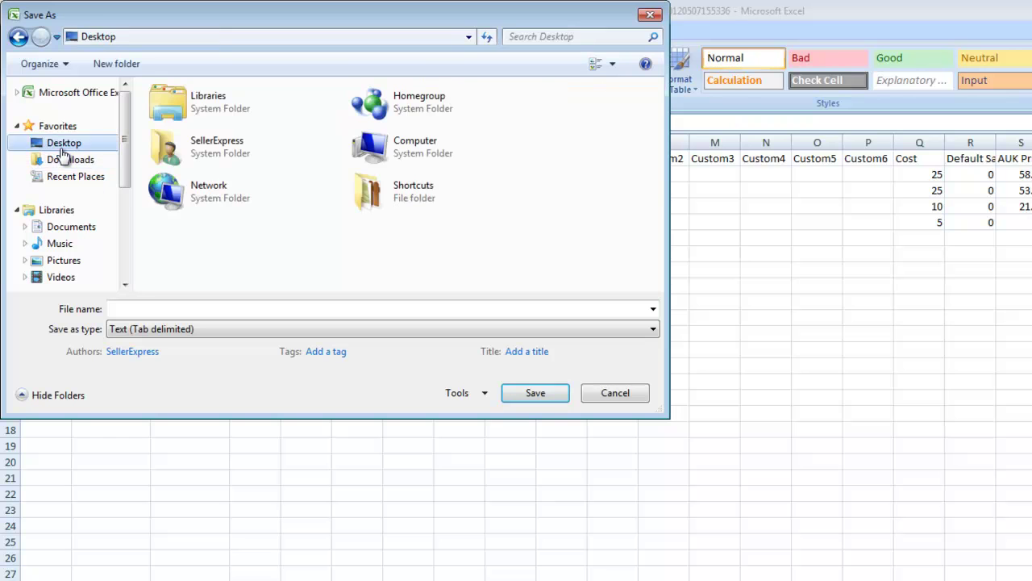
left_click(208, 314)
type("helloworld")
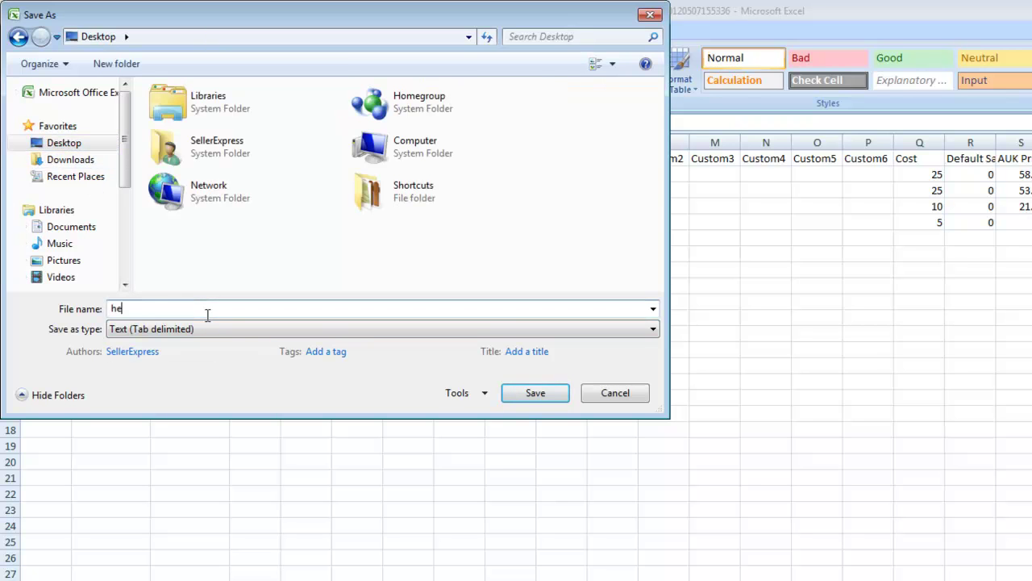
left_click(289, 330)
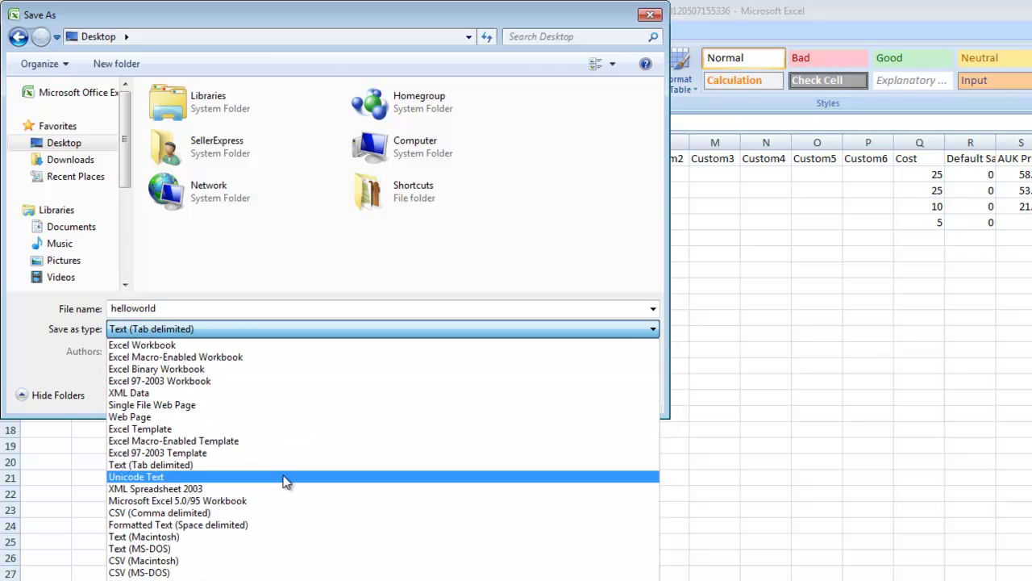
left_click(281, 514)
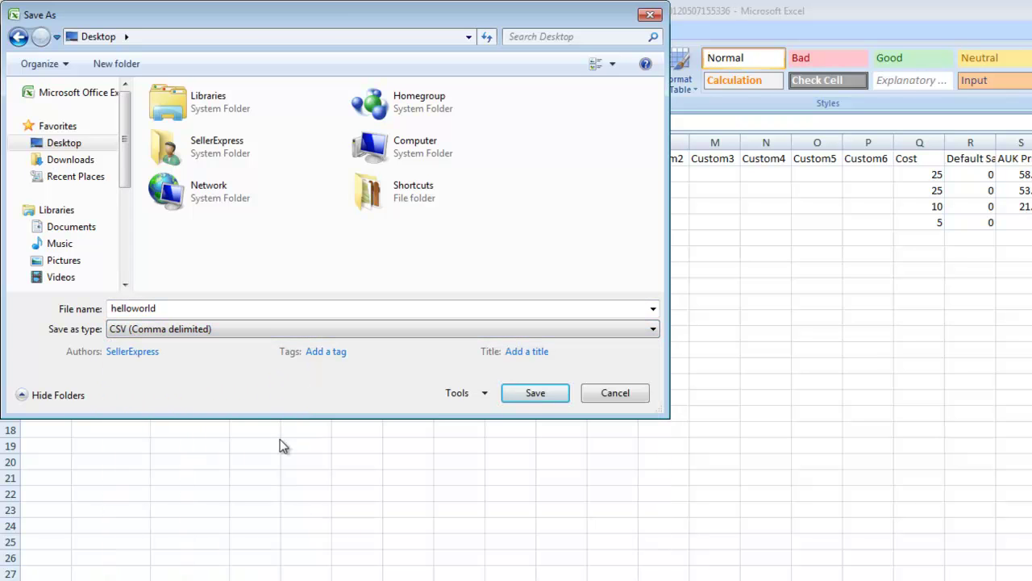
left_click(535, 392)
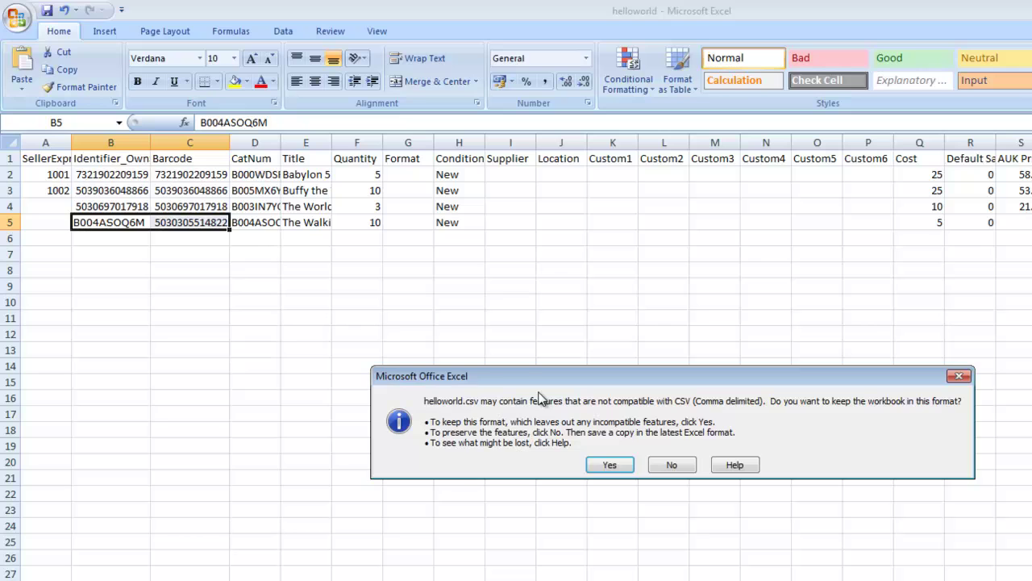
left_click(610, 464)
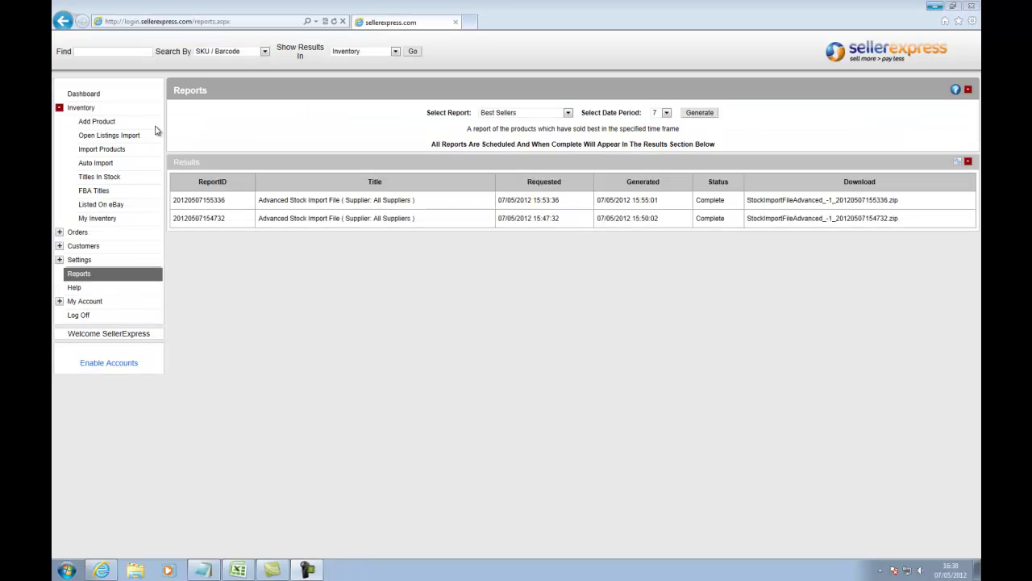
Switch to the SellerExpress site and import helloworld.csv from the Desktop as products, using the Advanced import type
left_click(109, 153)
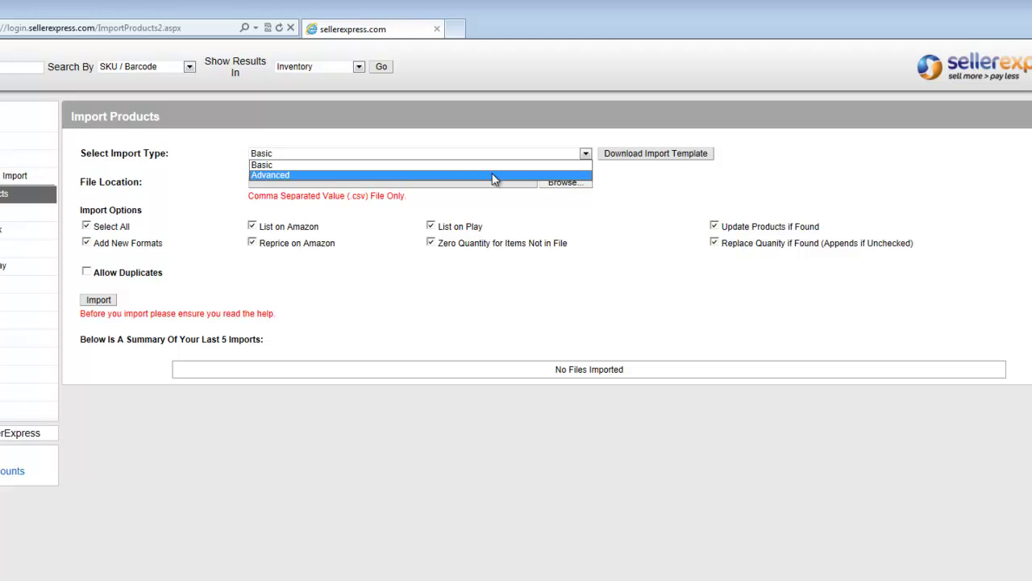
left_click(496, 176)
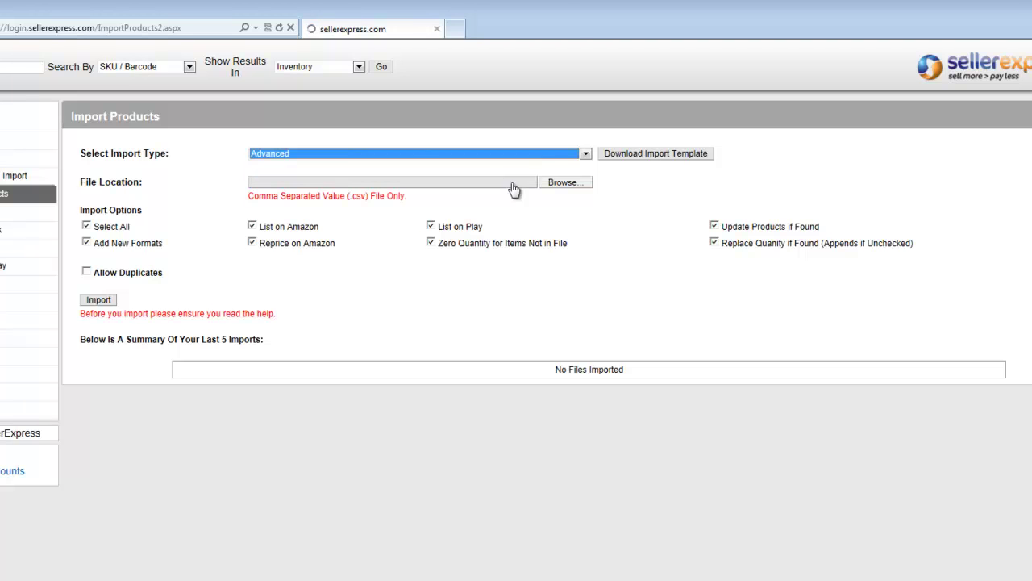
left_click(564, 182)
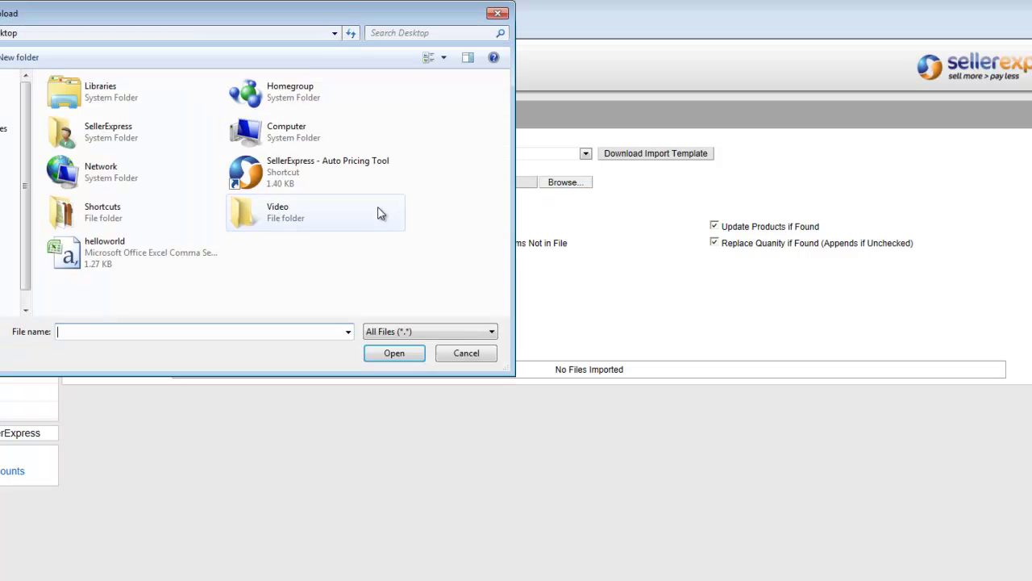
left_click(167, 250)
left_click(393, 354)
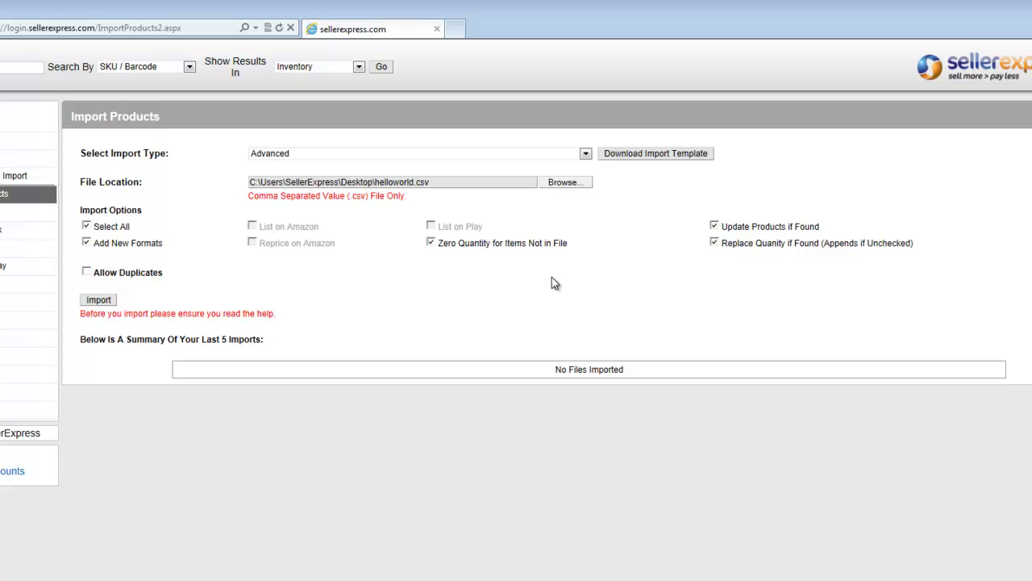
left_click(99, 300)
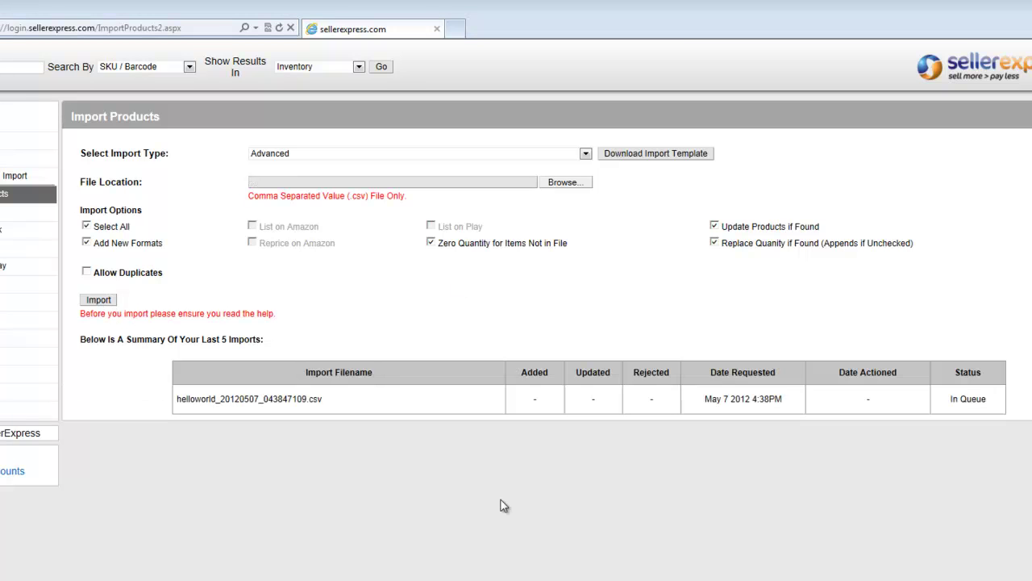